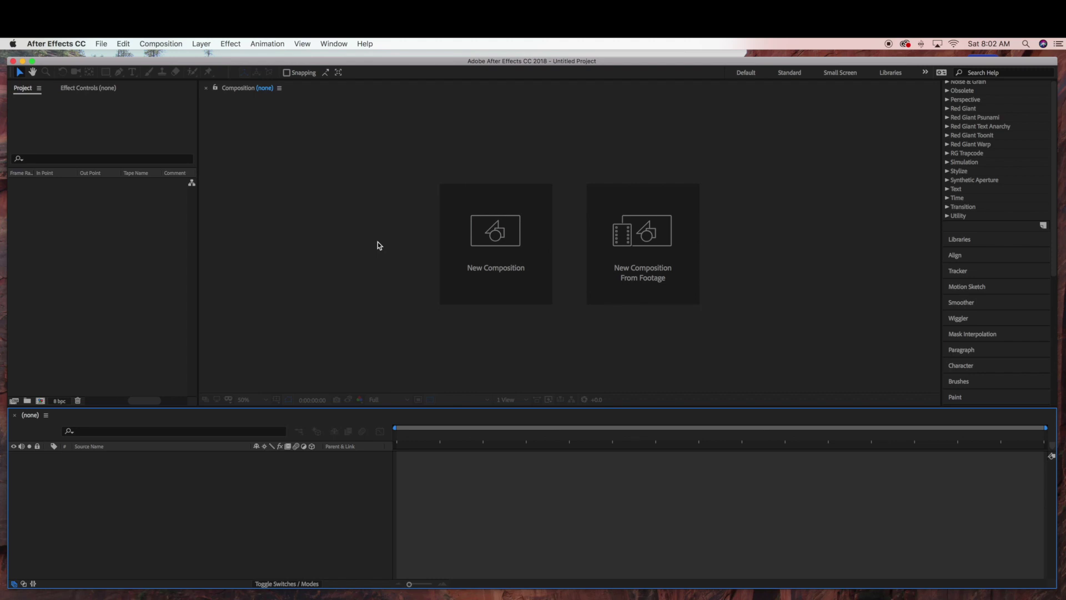
Step: Make a new HDTV 1080 29.97 composition called 'floating heart', 15 seconds long
click(481, 236)
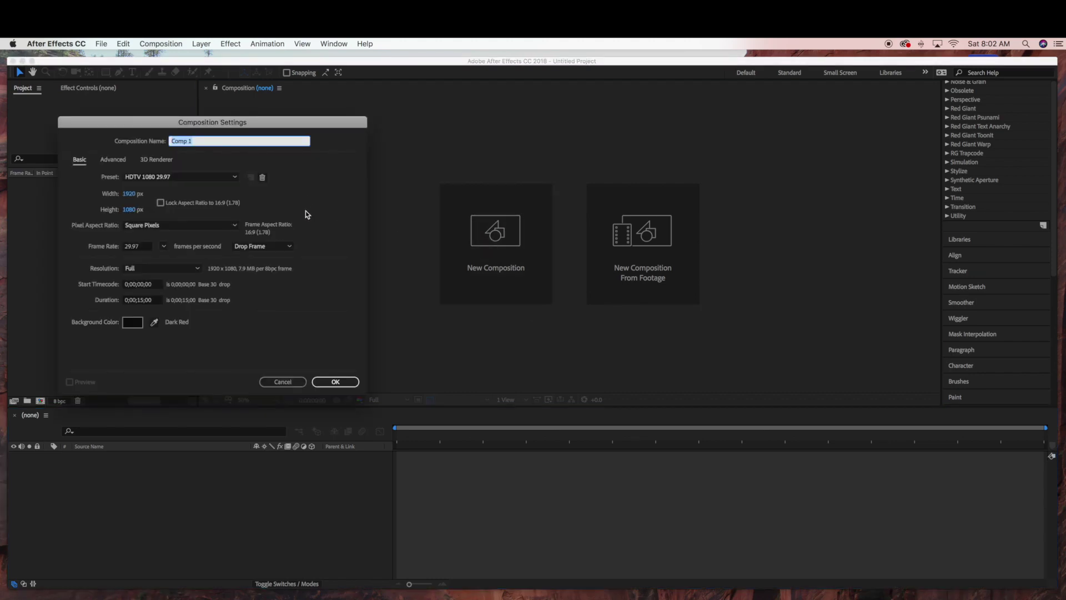
key(Right)
key(BackSpace)
key(BackSpace)
key(BackSpace)
key(BackSpace)
key(BackSpace)
key(BackSpace)
click(336, 382)
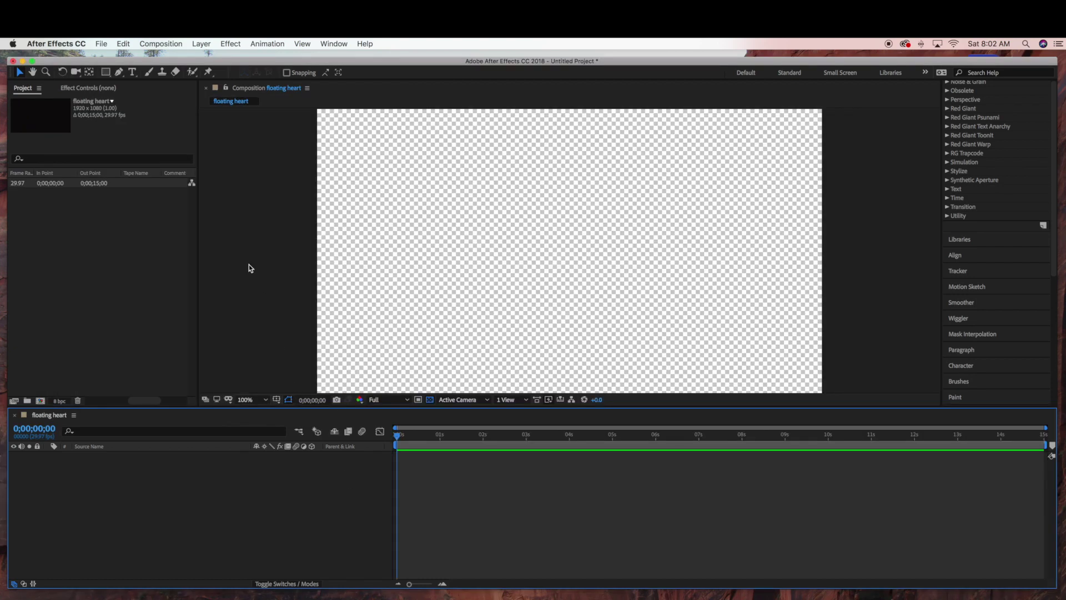
Step: Add a black, comp-sized solid layer named 'background'
click(200, 45)
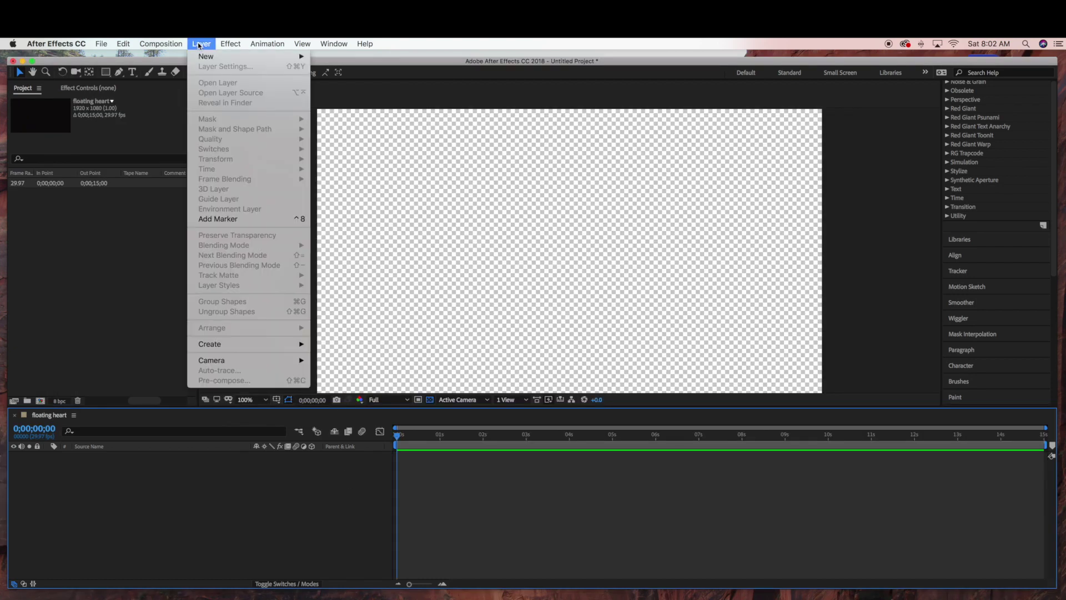
mouse_move(201, 56)
click(333, 69)
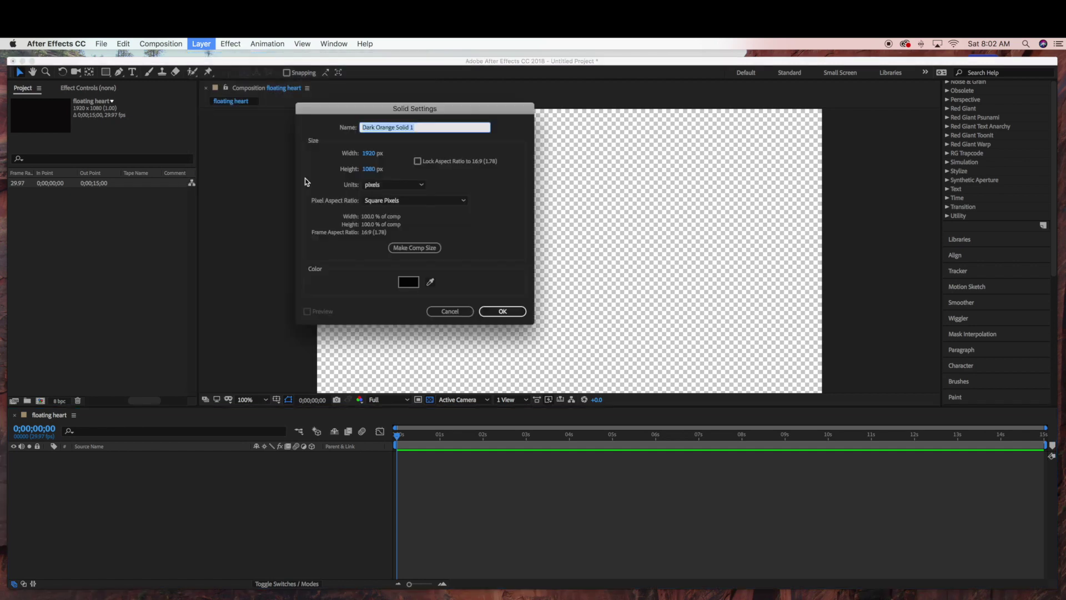
text(background)
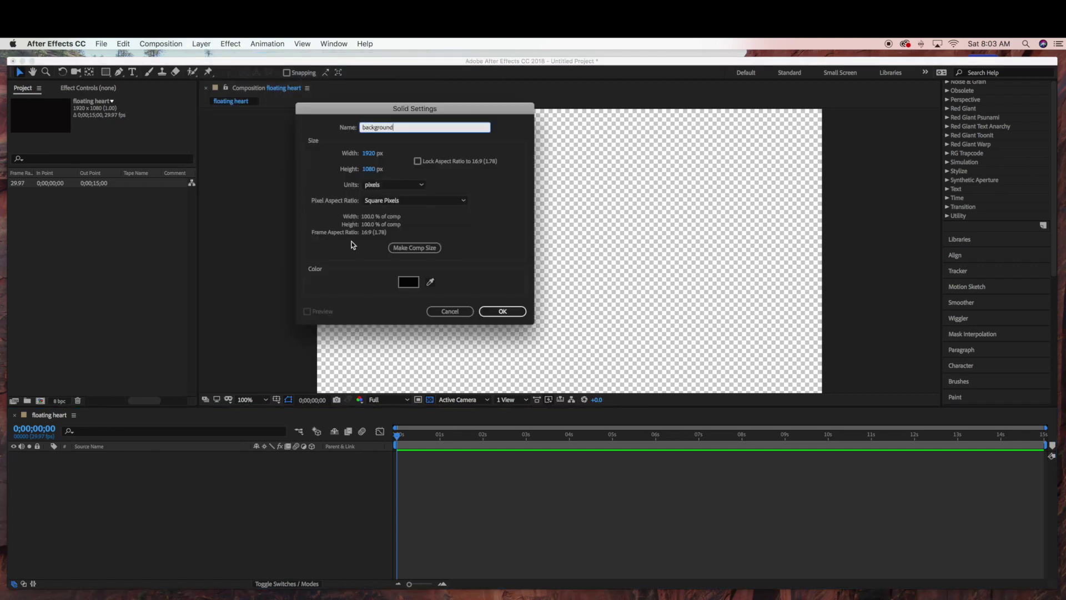
click(516, 312)
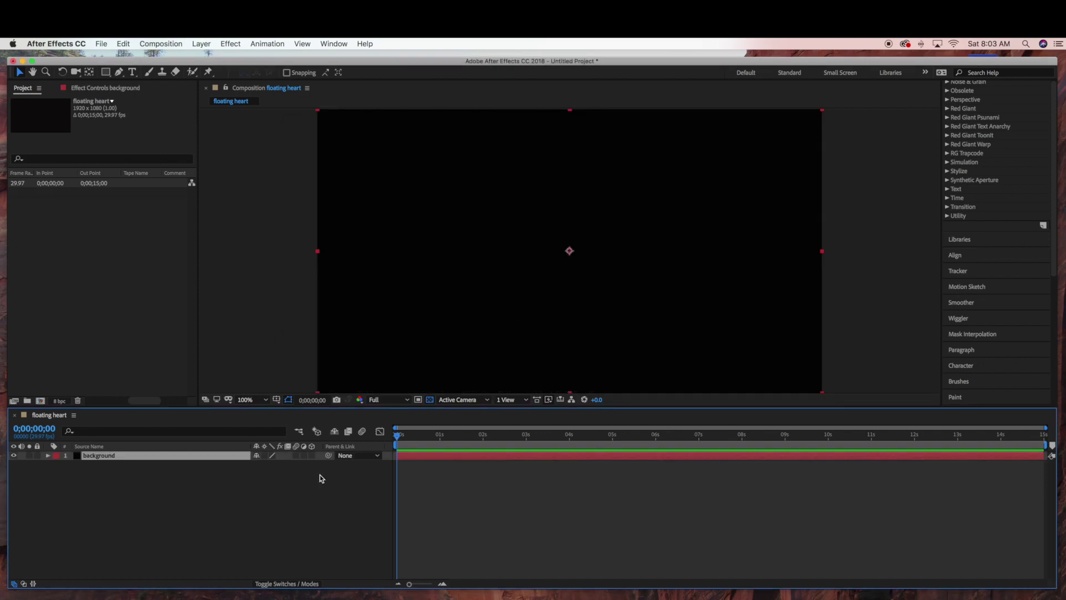
Step: Deselect the background layer and add a second black solid named 'floating heart'
click(323, 481)
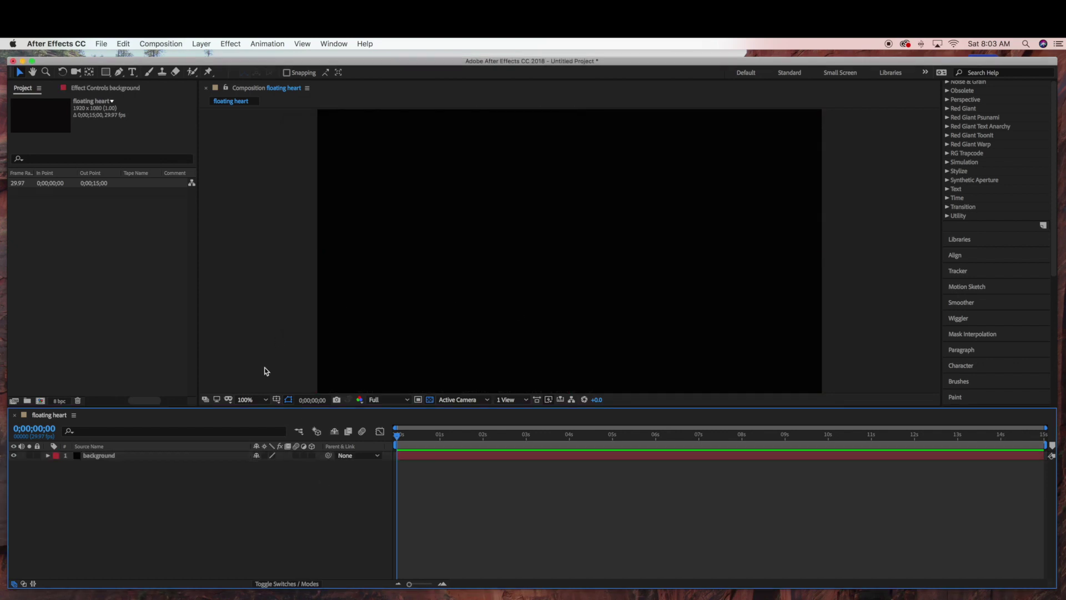
click(201, 44)
mouse_move(204, 59)
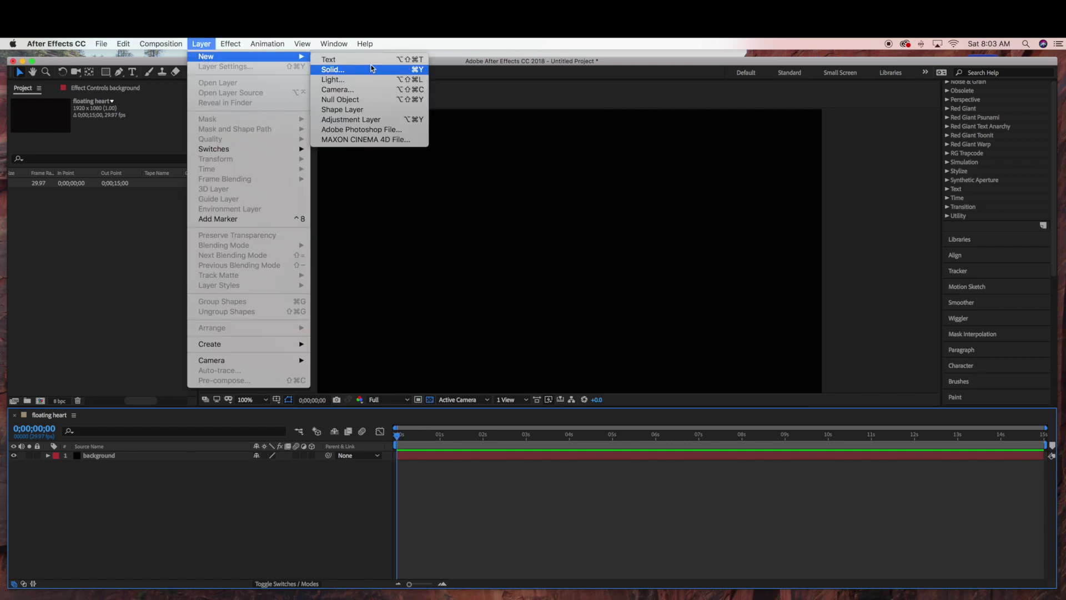
click(333, 69)
text(floating heart)
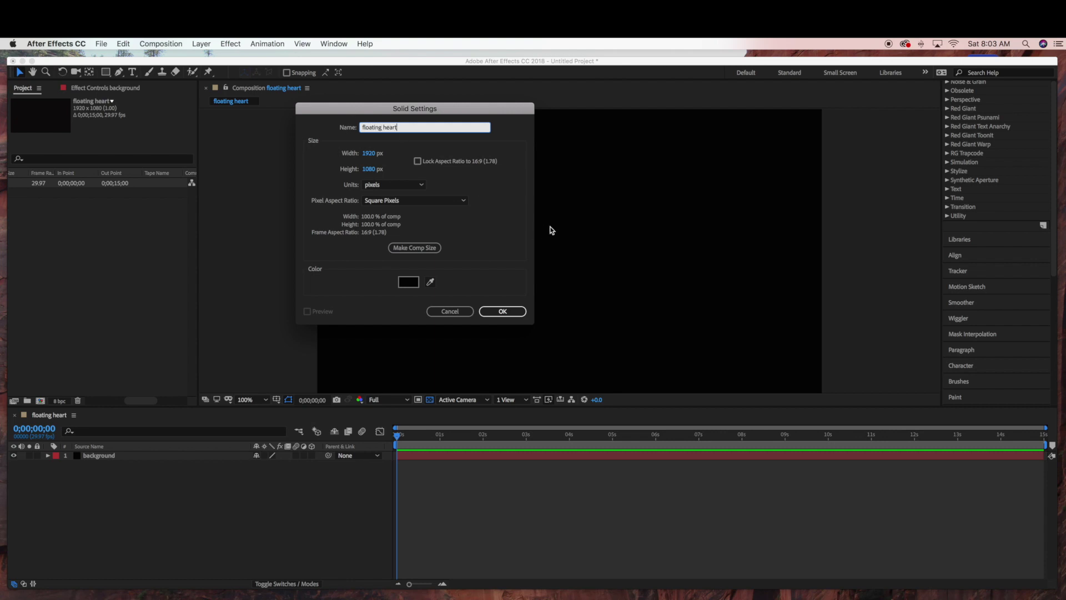
click(492, 313)
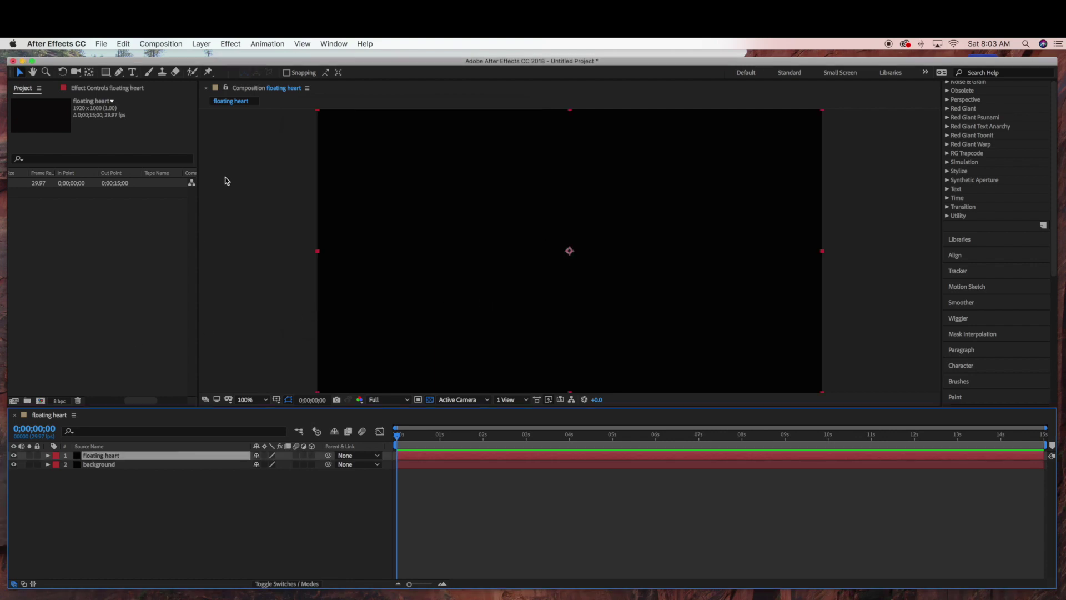
key(comma)
Step: Apply RG Trapcode Form to the floating heart layer and bring up its Designer
key(period)
click(229, 44)
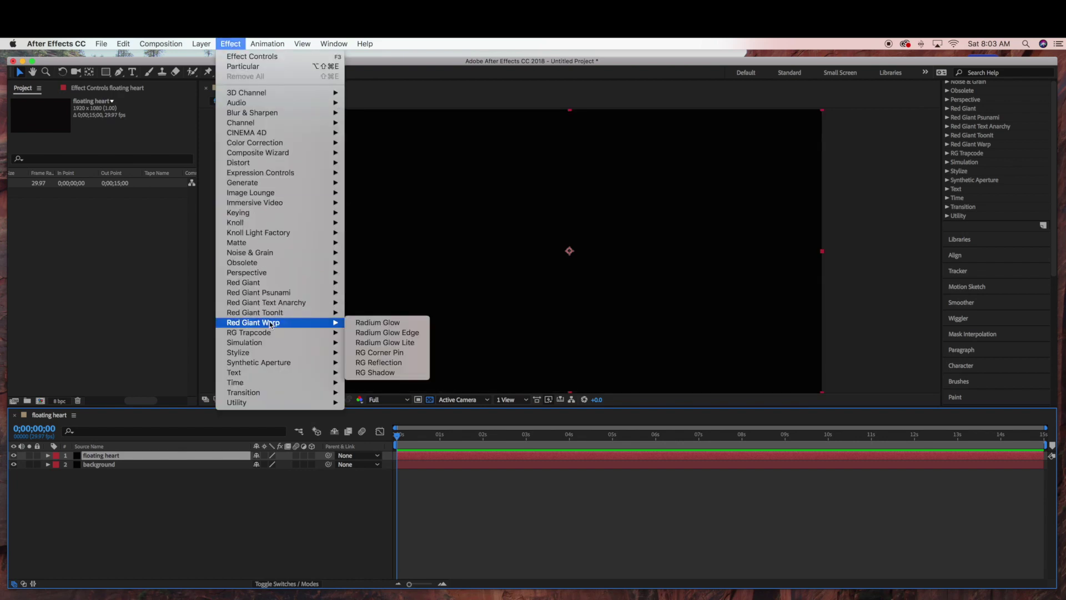
mouse_move(269, 335)
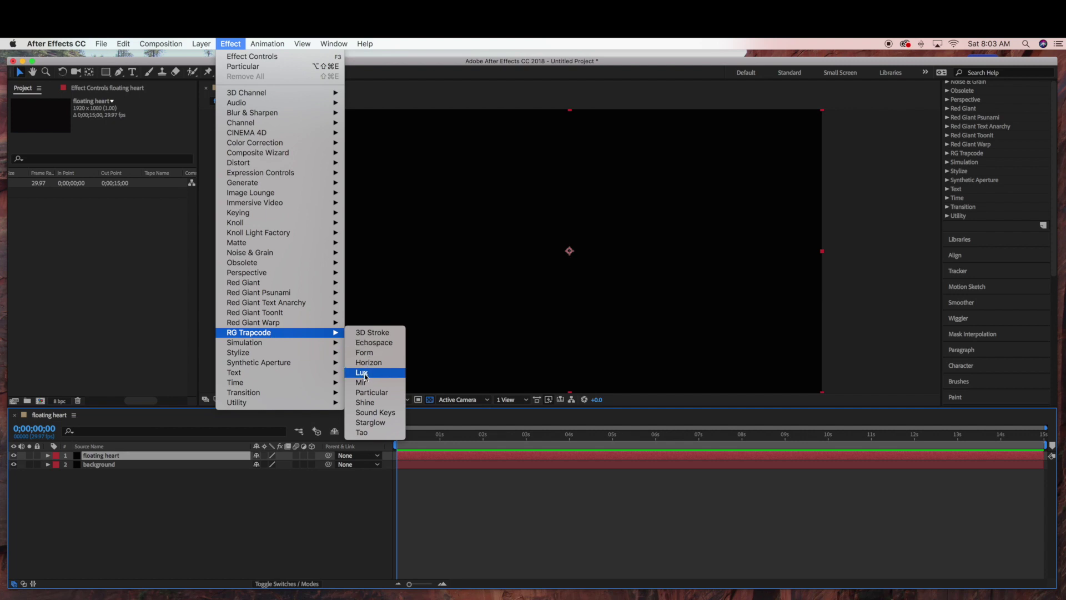
click(351, 352)
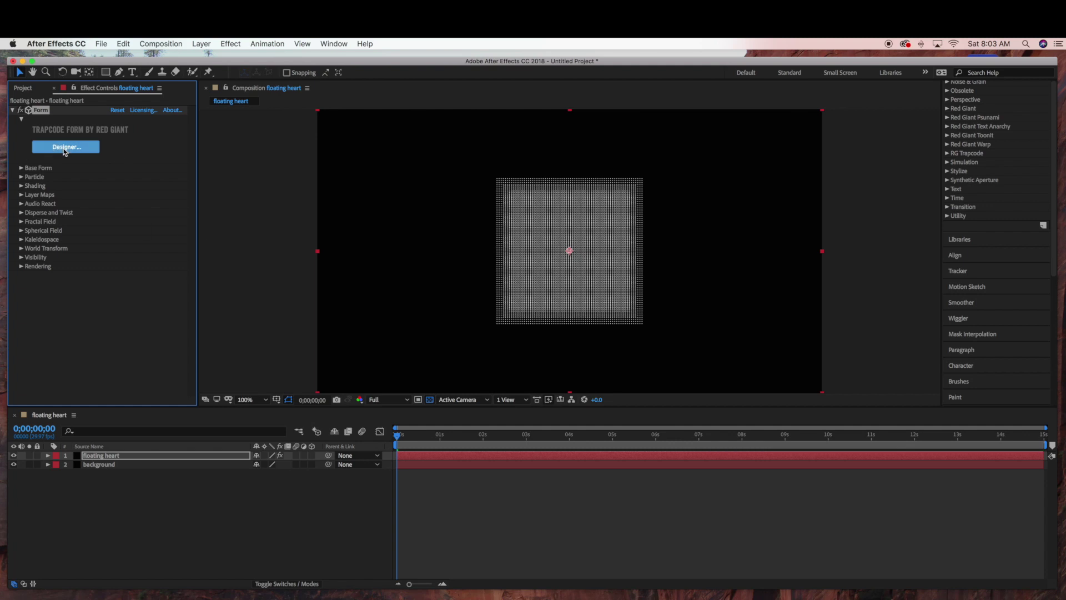
click(65, 148)
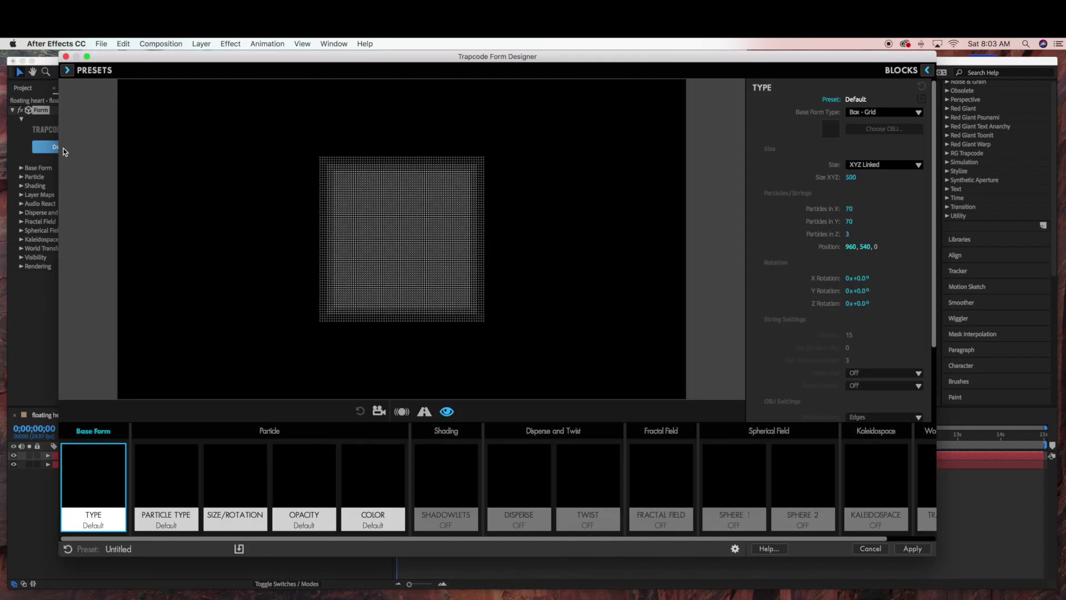
Step: Load the Virus preset from the Form Designer presets, then hide the presets panel
click(66, 71)
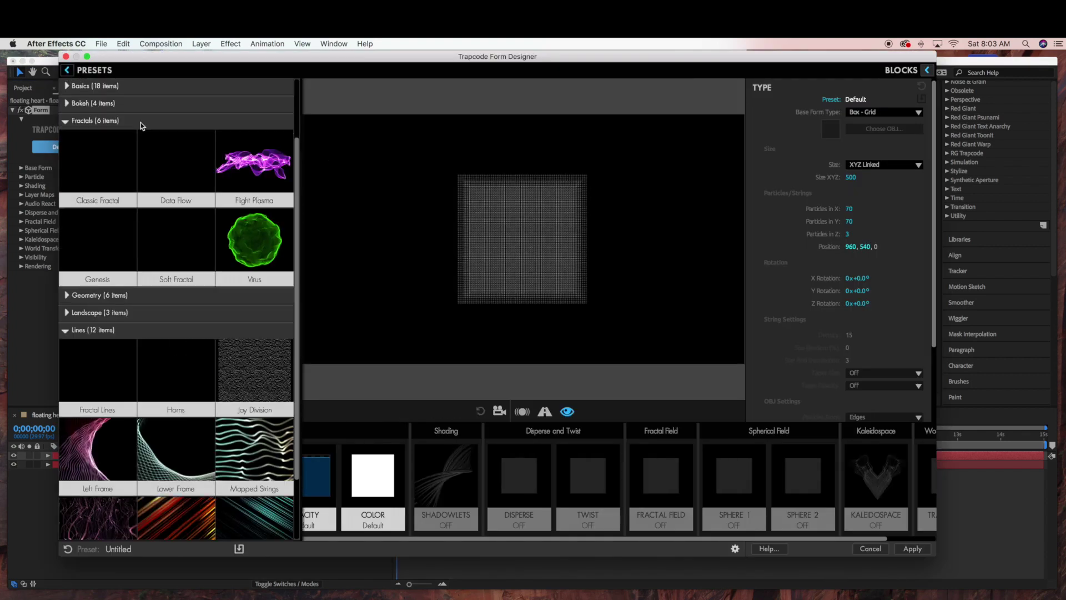
scroll(259, 238, down, 2)
click(262, 194)
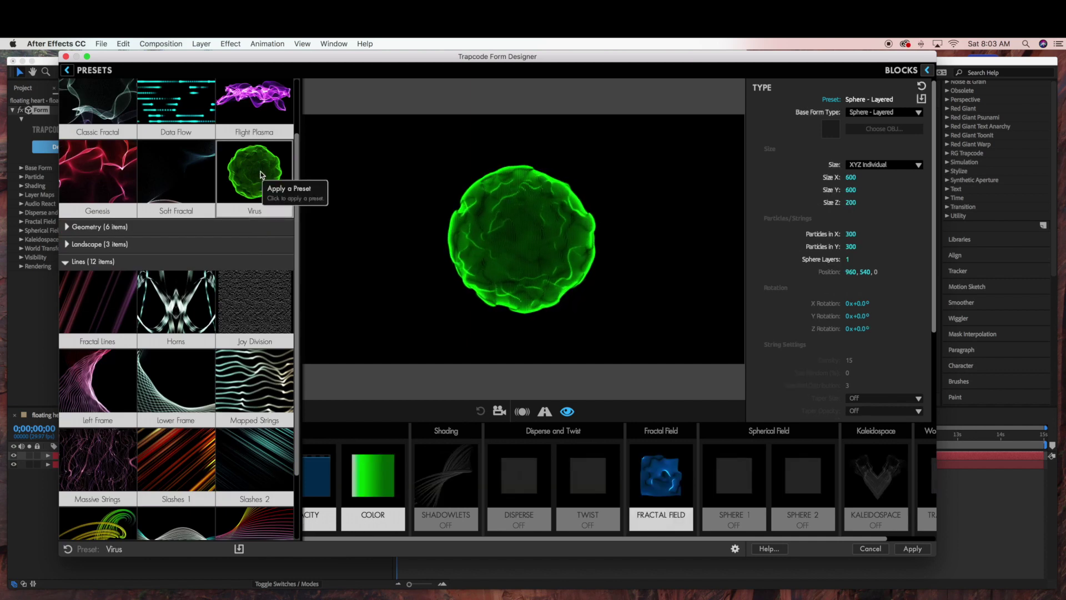
click(67, 71)
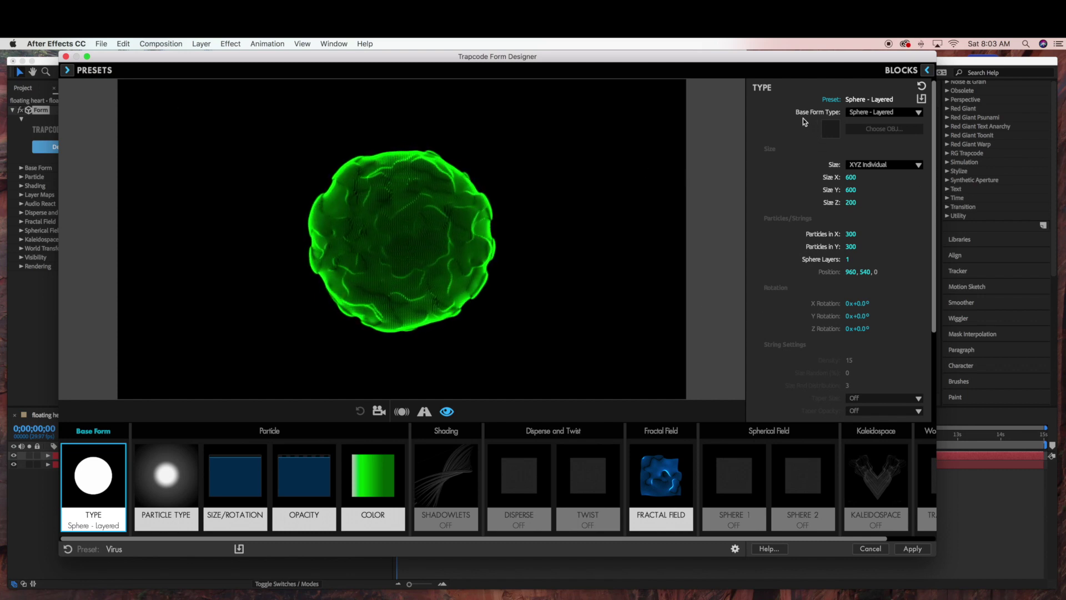
Step: Set the base form type to OBJ Model and load the Heart model as the particle shape
click(919, 112)
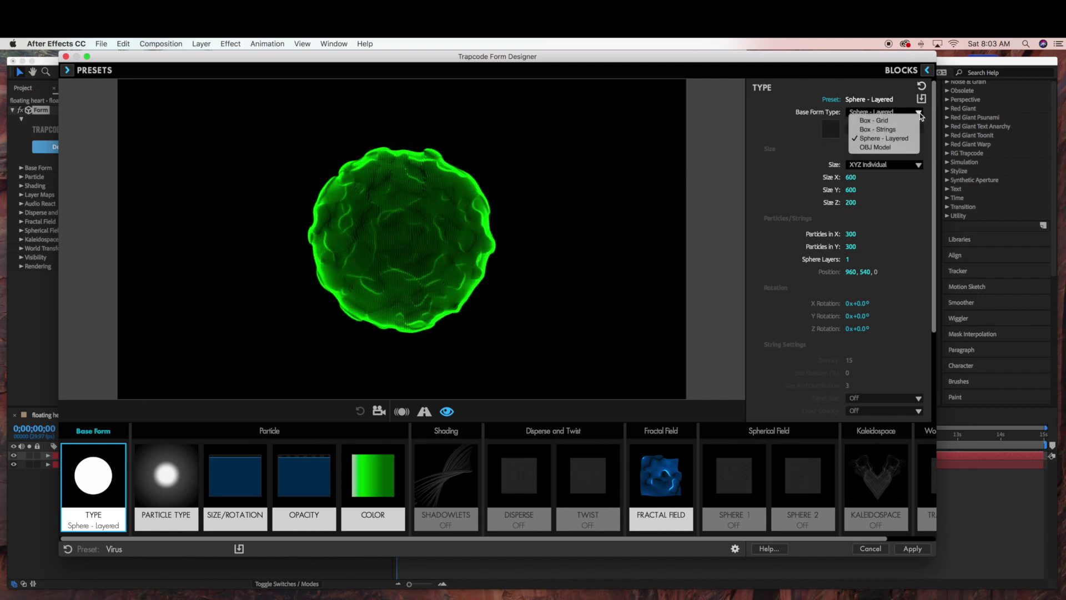
click(888, 147)
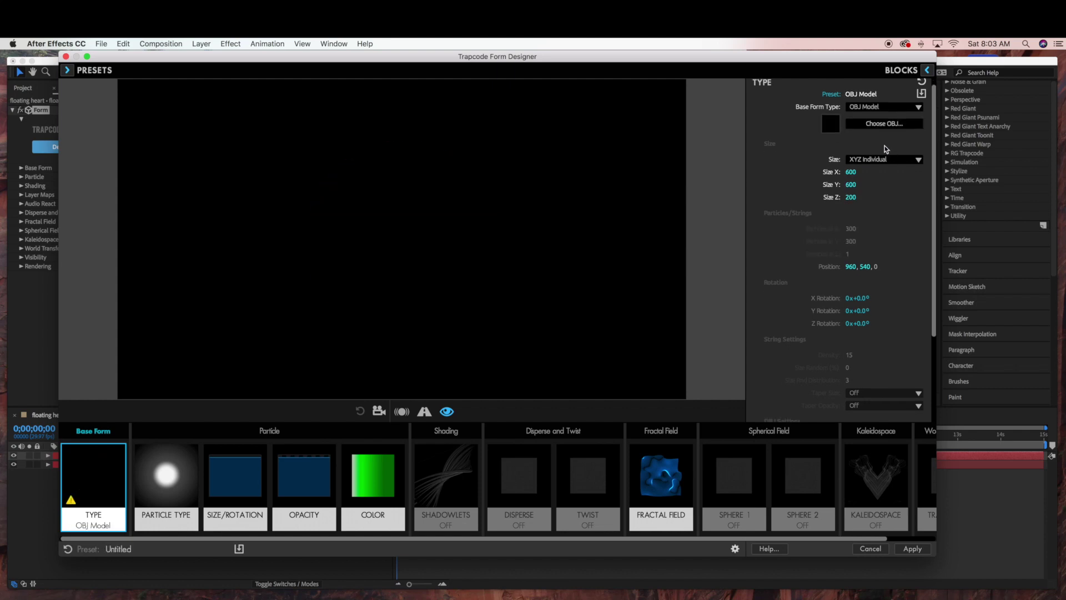
scroll(883, 141, up, 1)
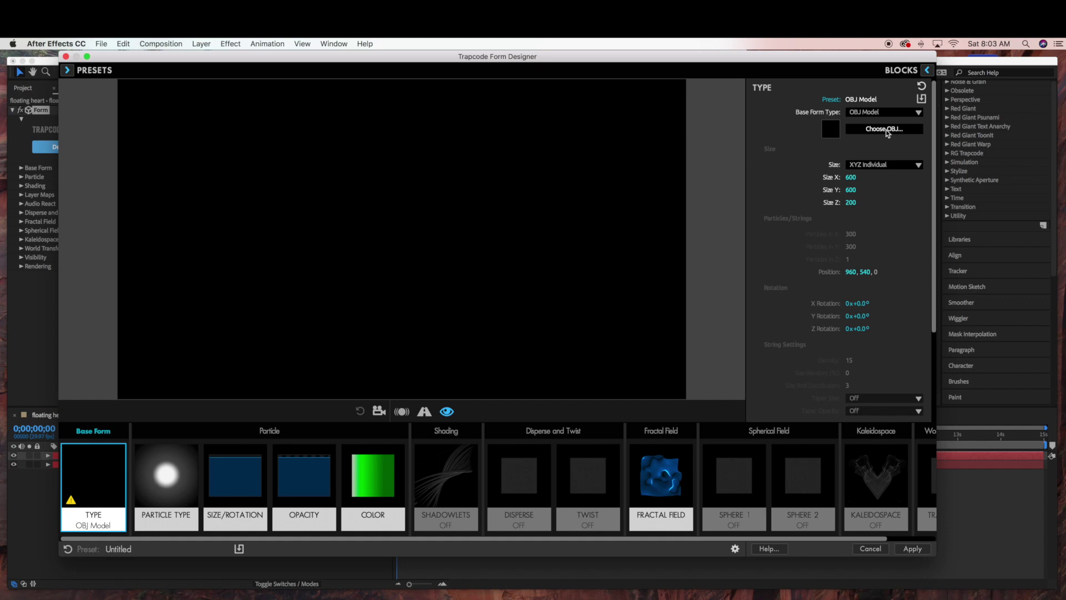
click(885, 129)
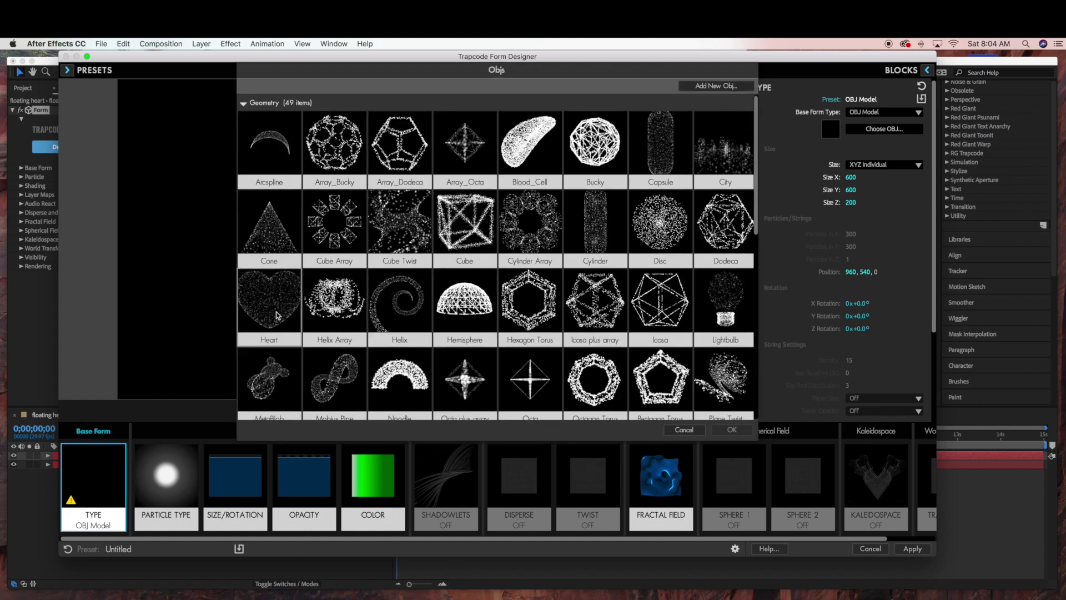
click(268, 314)
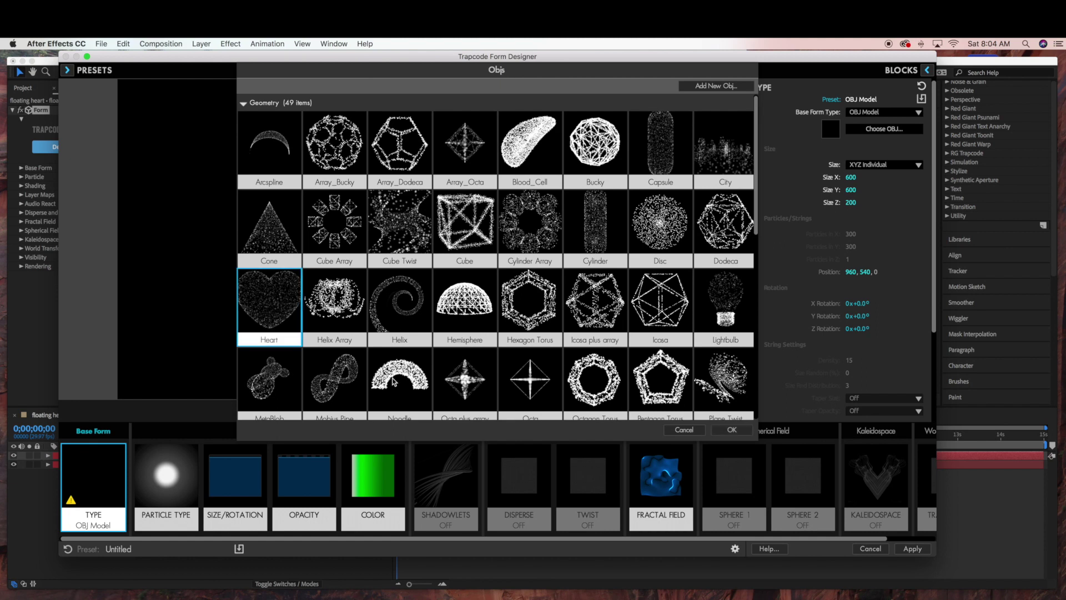
click(732, 431)
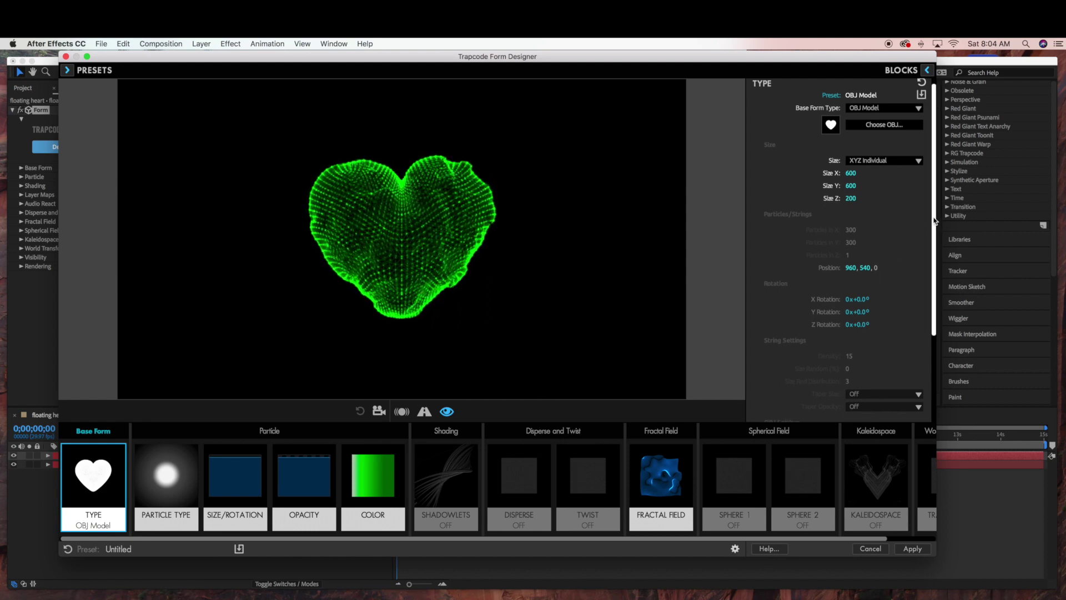
drag(932, 219, 938, 305)
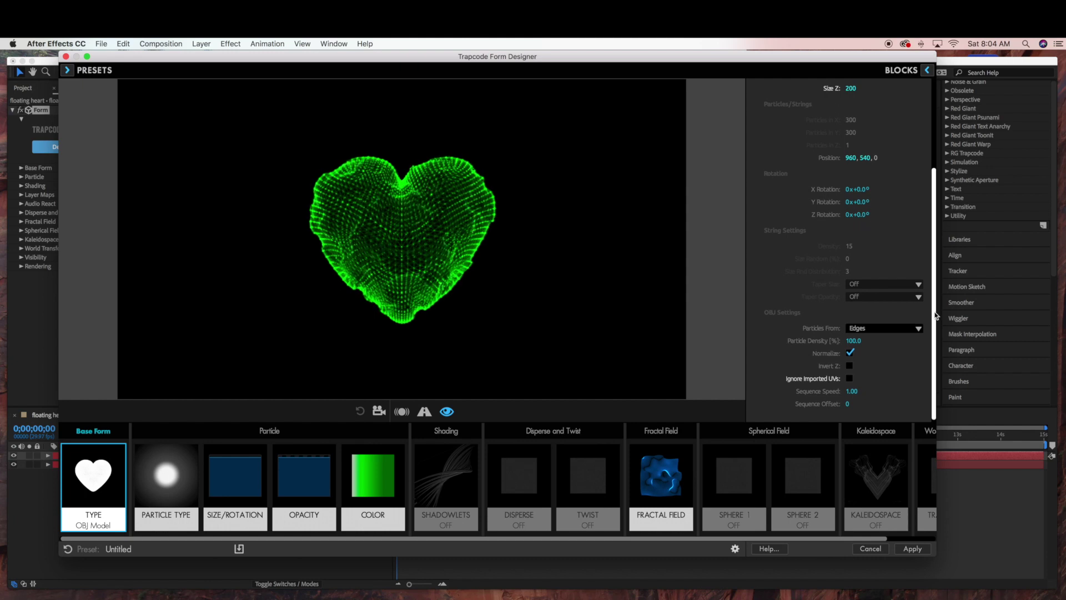
click(376, 491)
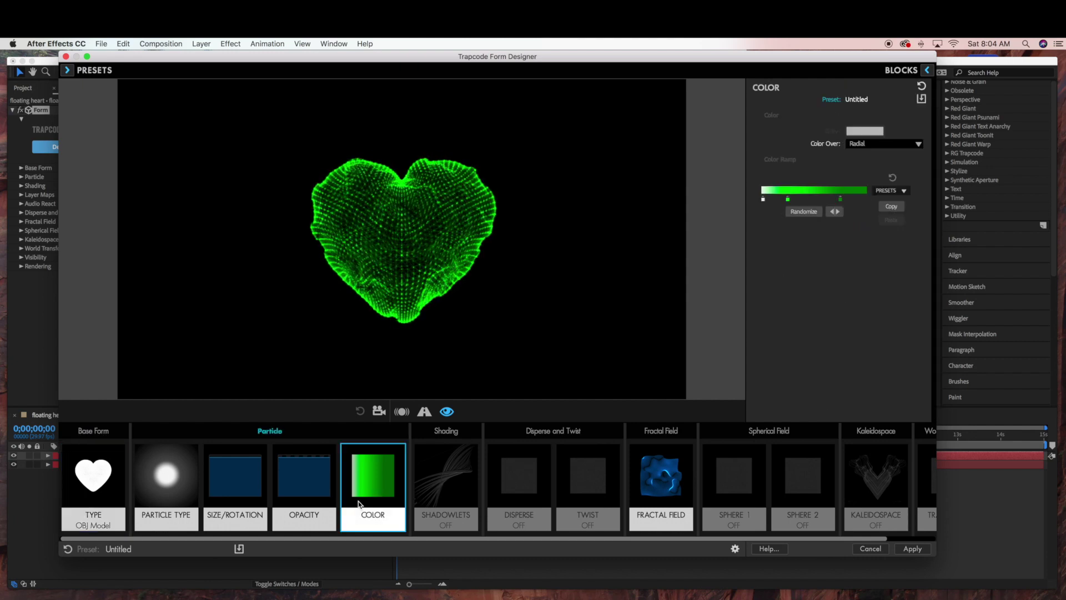
Step: Try a rainbow colour ramp preset, then settle on the yellow-red-magenta ramp preset
click(891, 191)
click(893, 207)
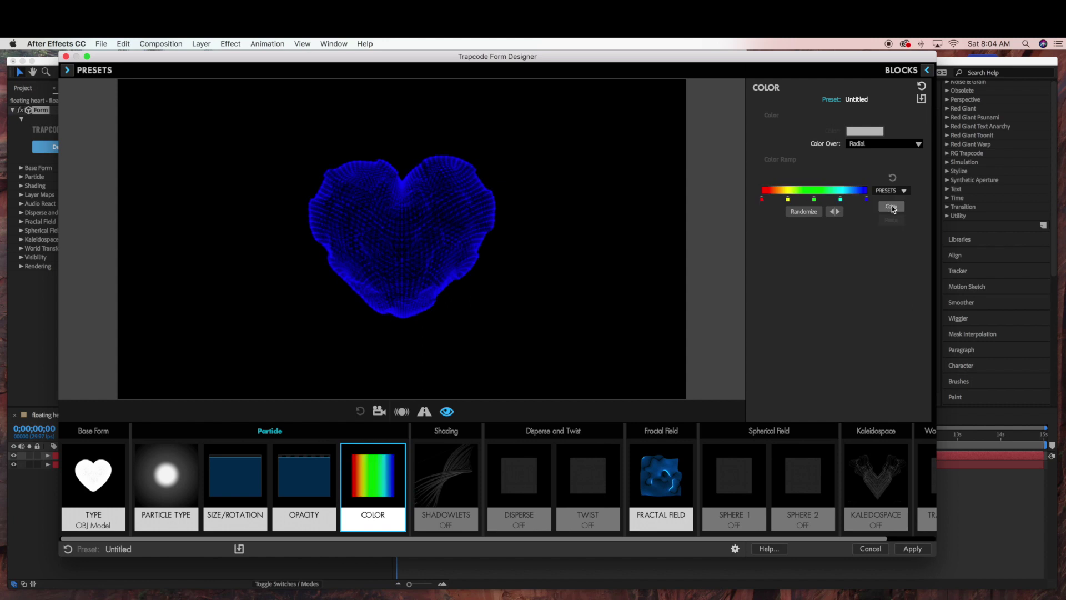
click(890, 191)
click(888, 238)
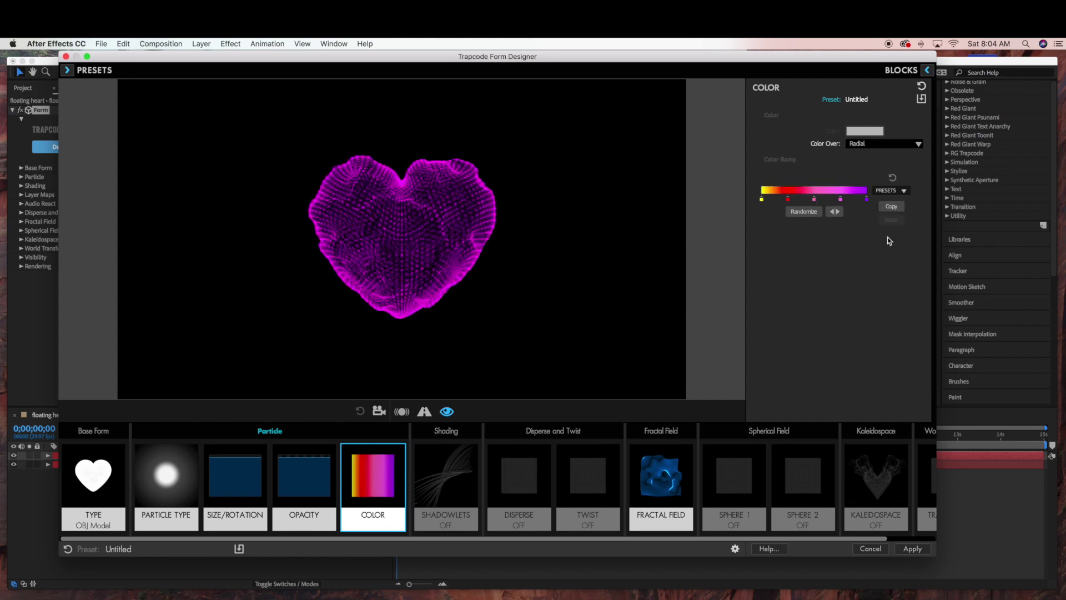
Step: Try Color Over X and Y, then set Color Over back to Radial
click(918, 144)
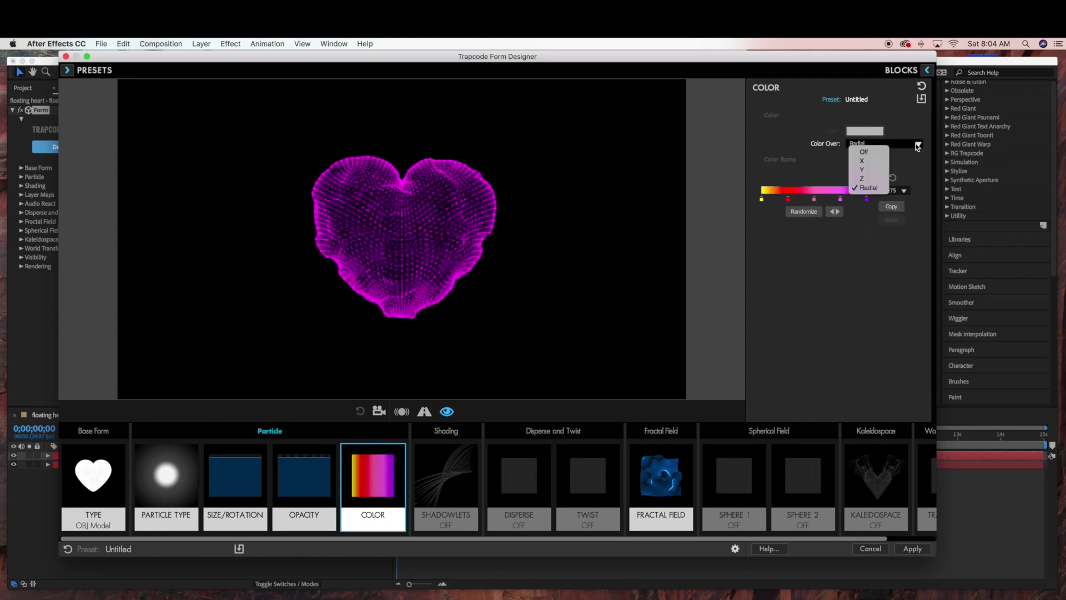
click(880, 161)
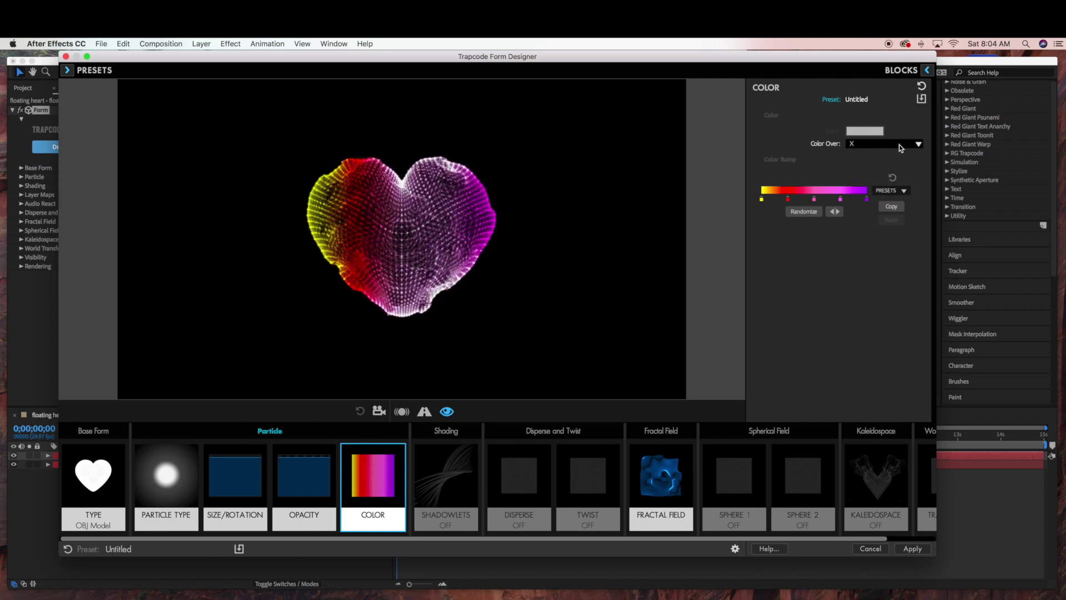
click(899, 144)
click(868, 171)
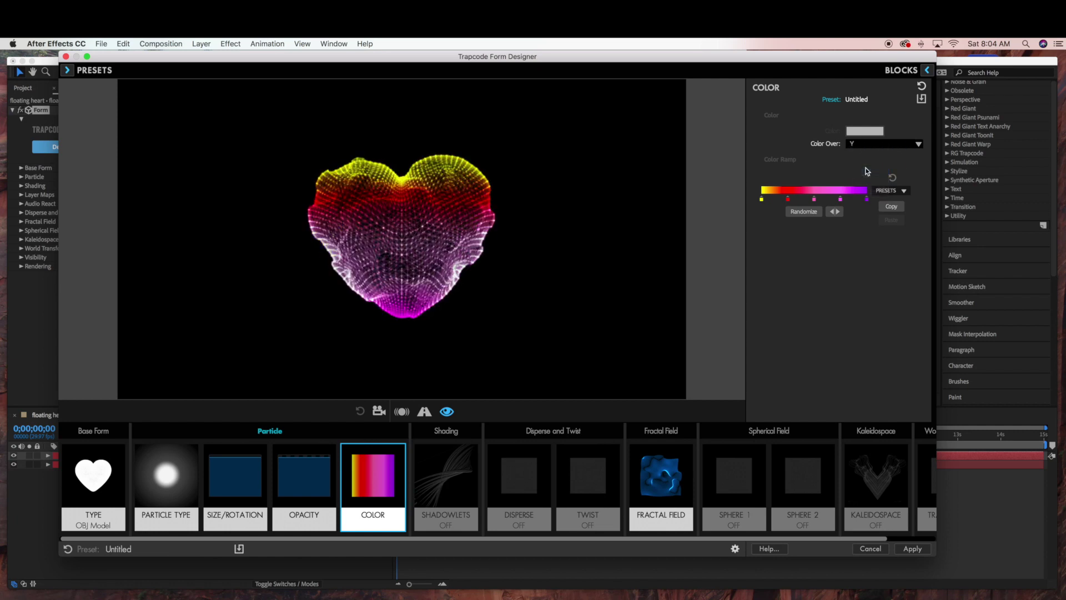
click(904, 145)
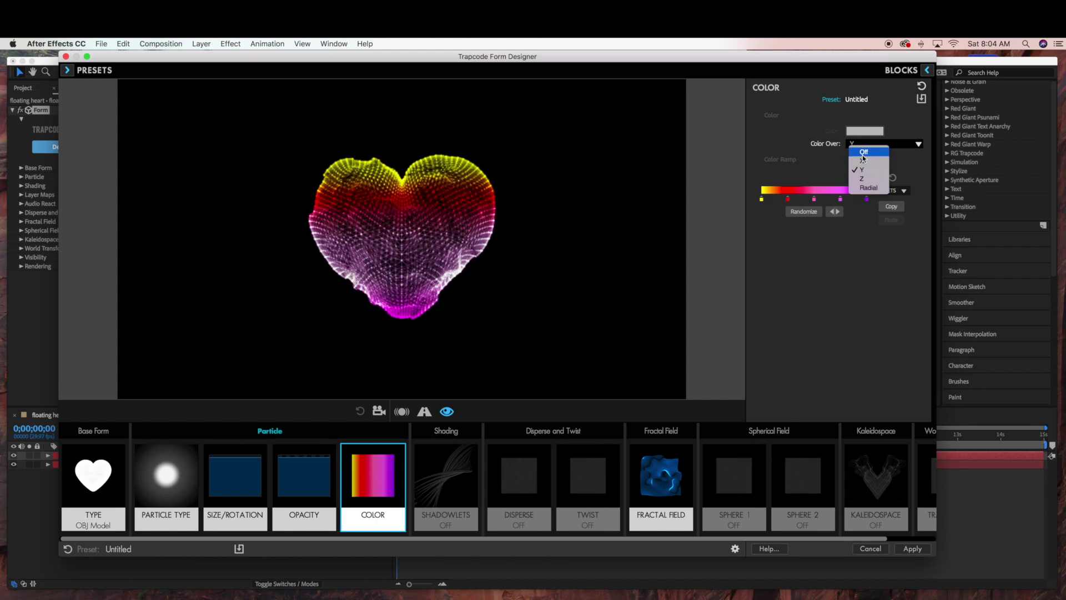
click(862, 189)
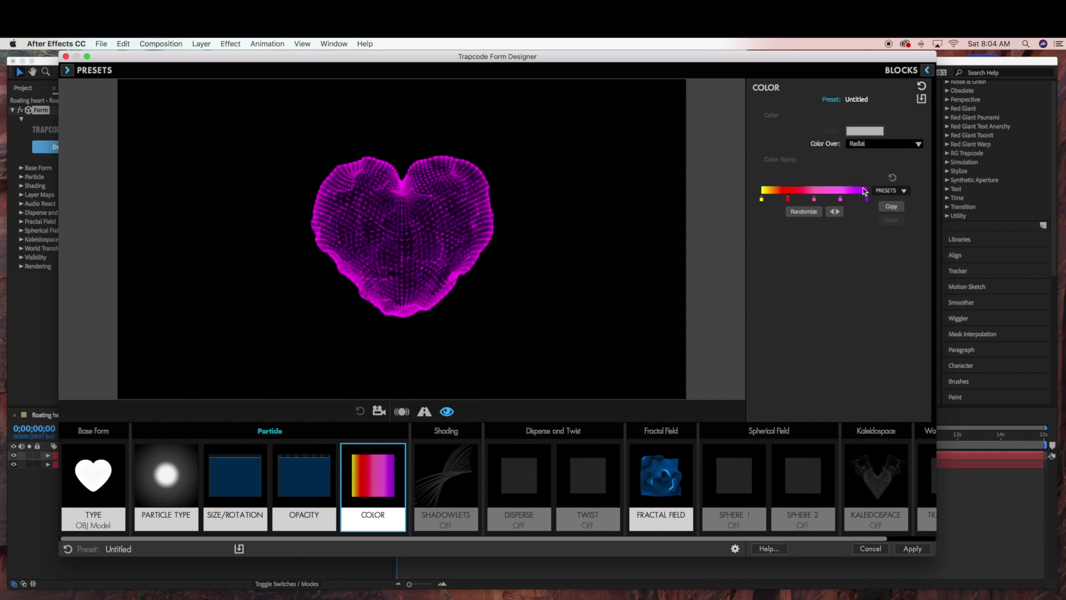
Step: Recolour the first and purple ramp stops red and make the last stop a darker red
double_click(764, 200)
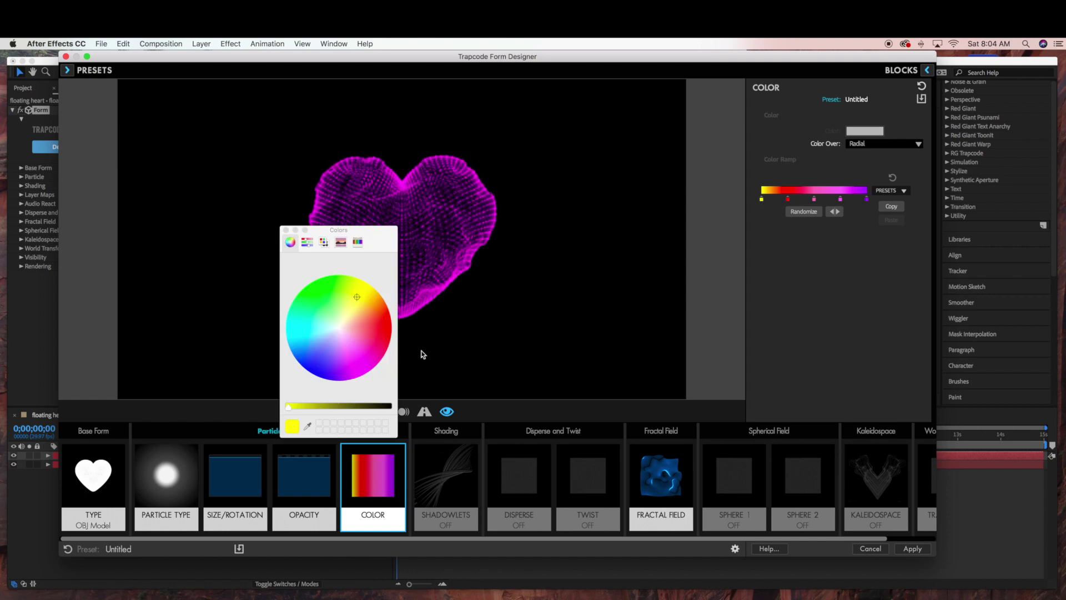
click(376, 327)
click(286, 230)
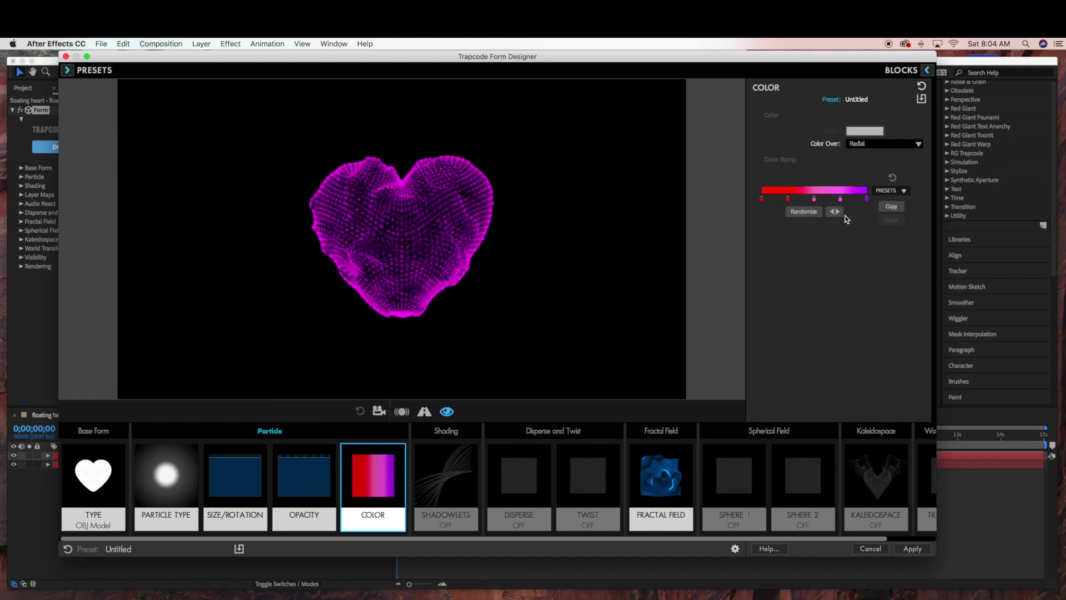
double_click(840, 199)
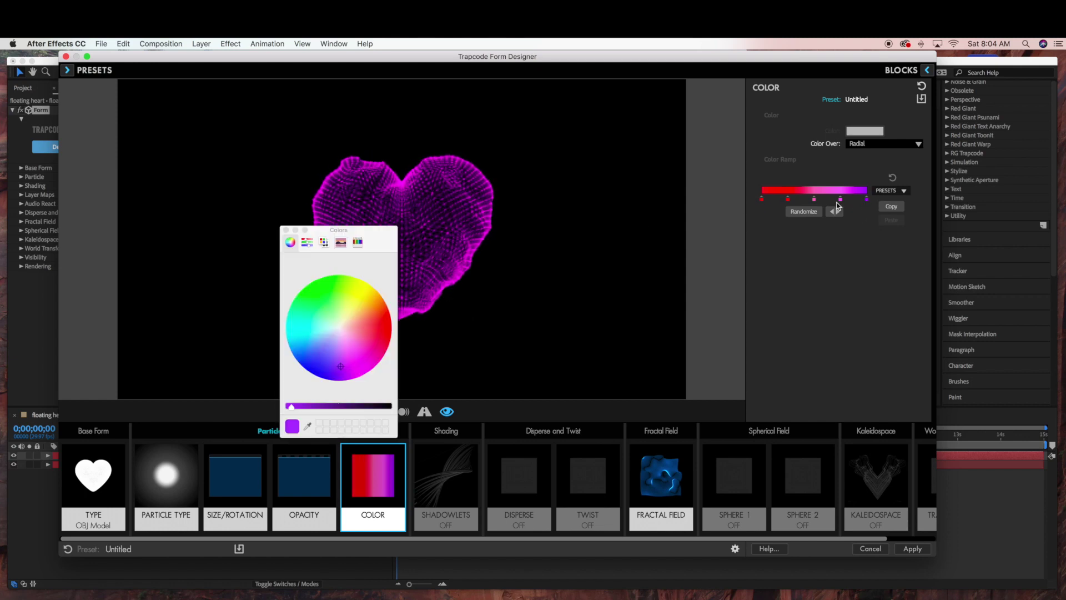
click(387, 320)
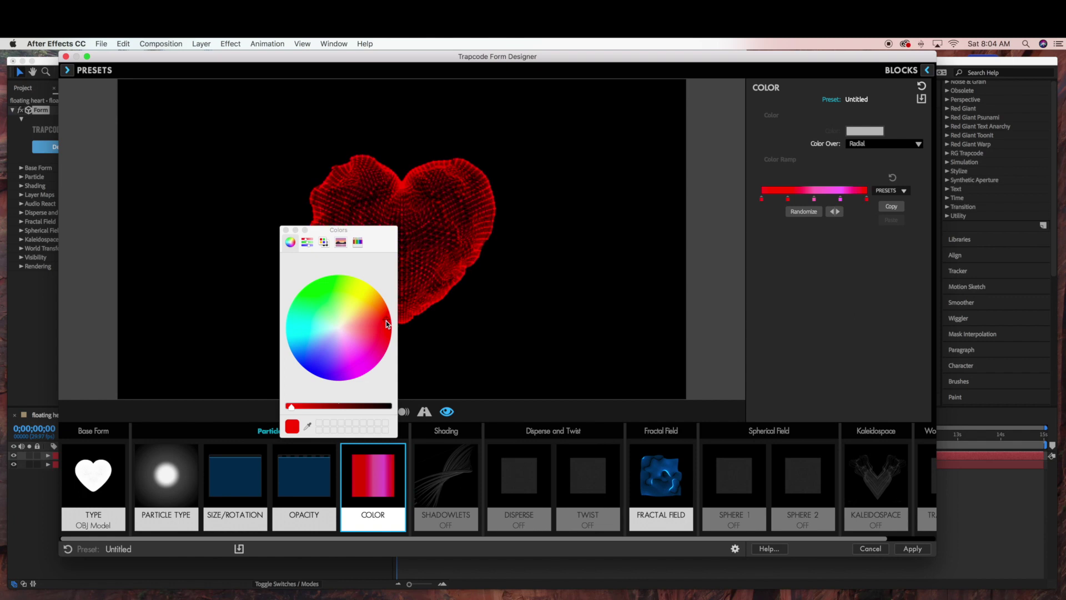
click(286, 230)
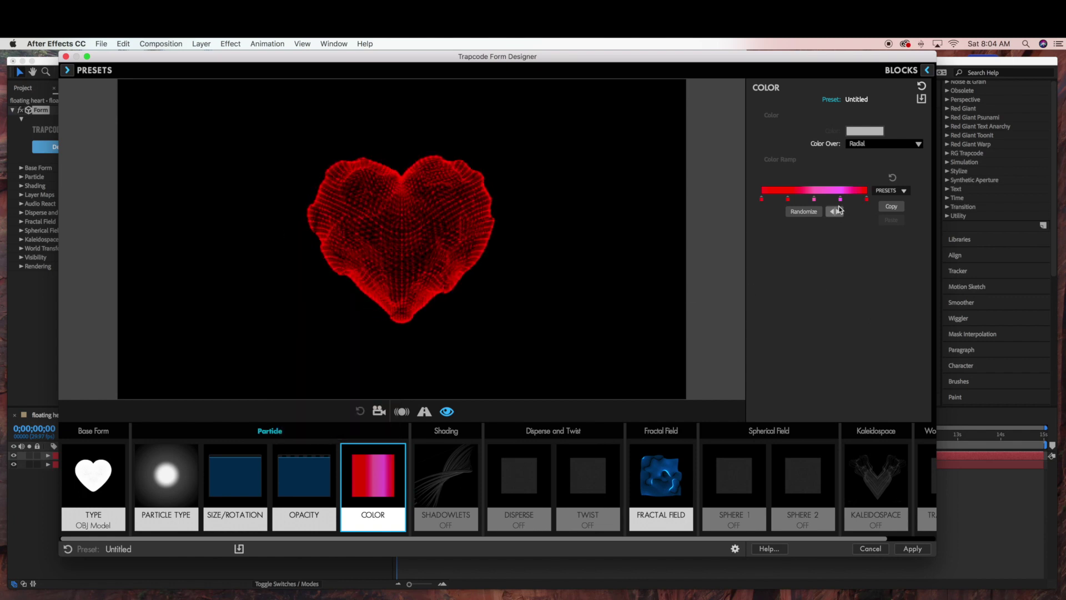
click(867, 199)
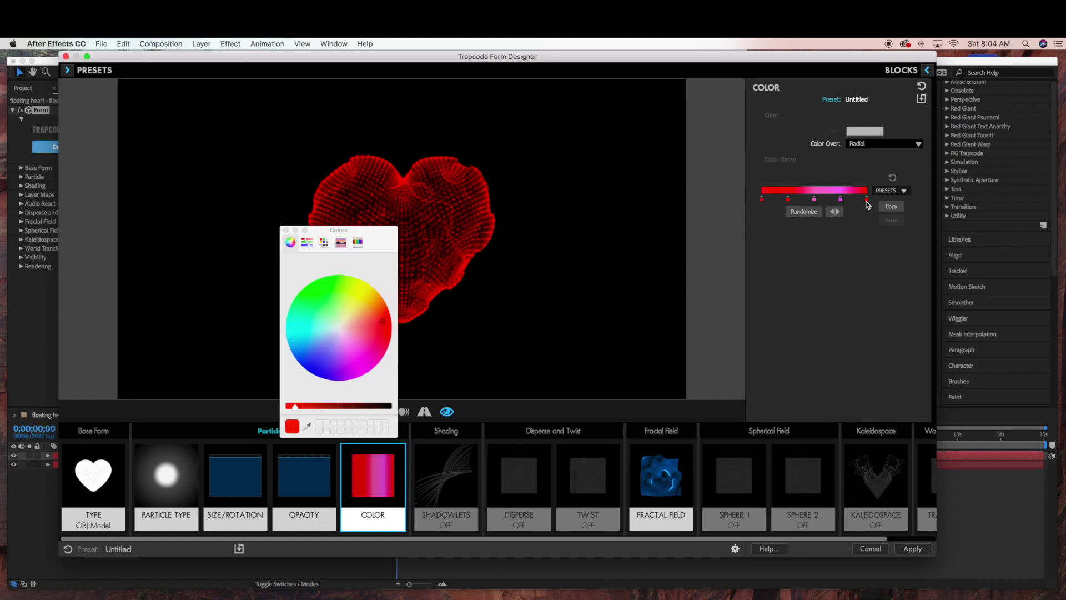
drag(309, 411, 340, 410)
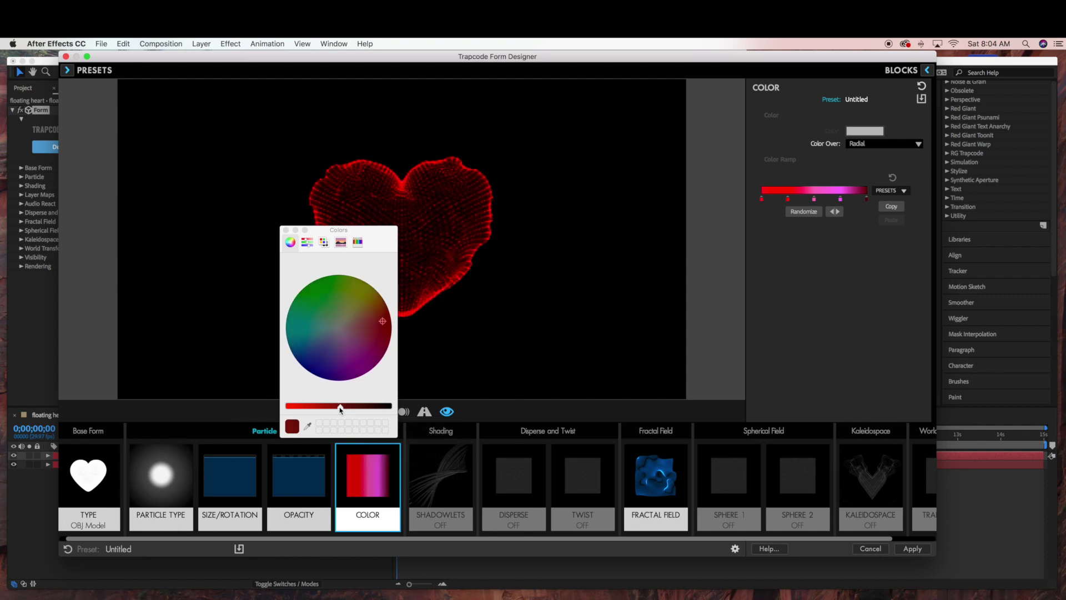
click(286, 231)
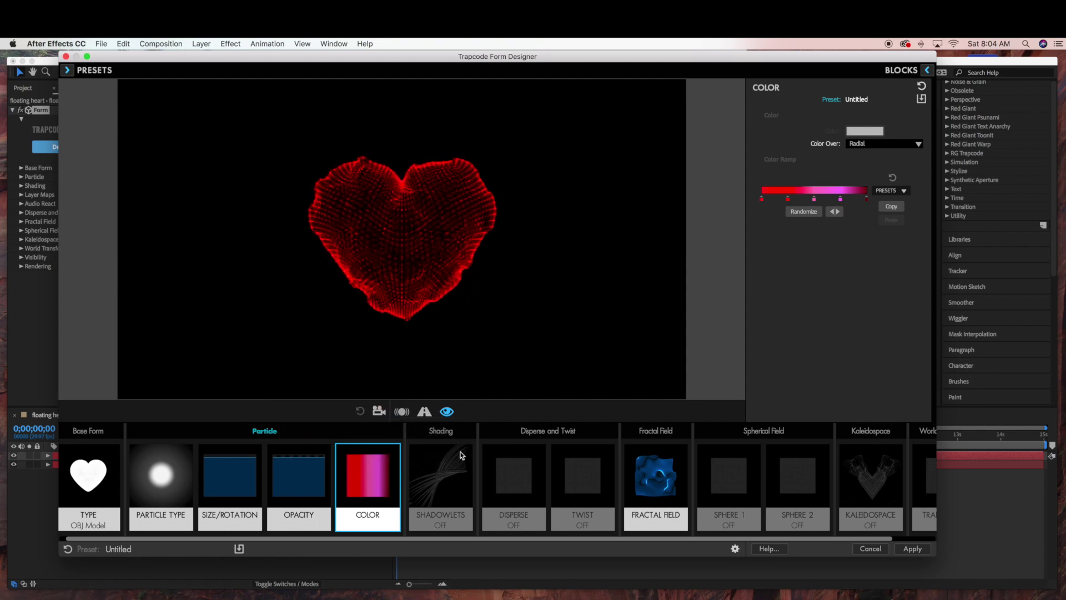
Step: Scrub the OBJ Settings Particle Density down and up, leaving it at 100
scroll(161, 484, left, 1)
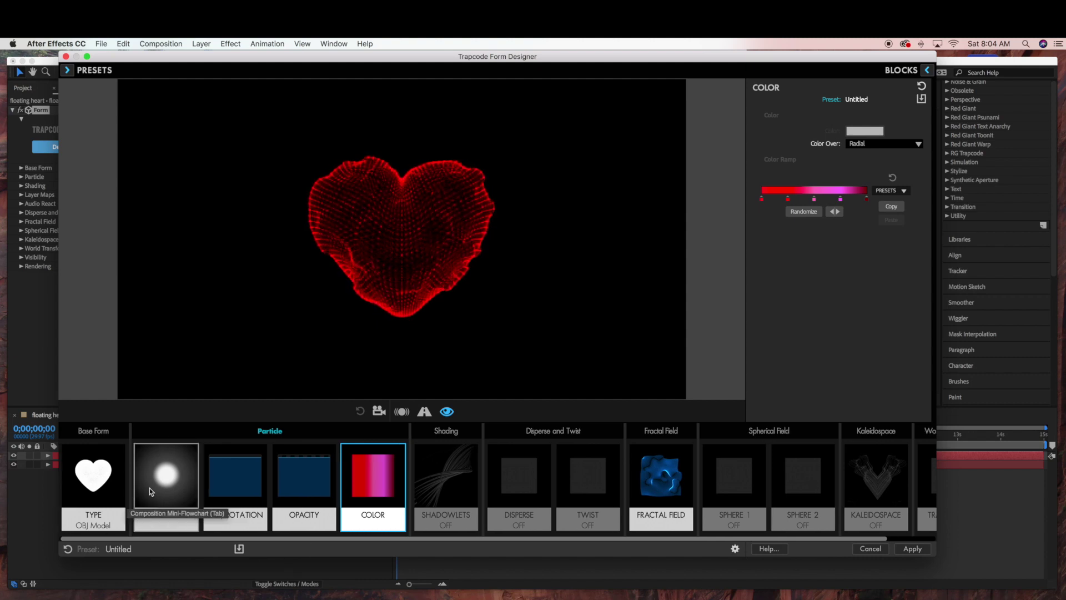
click(92, 481)
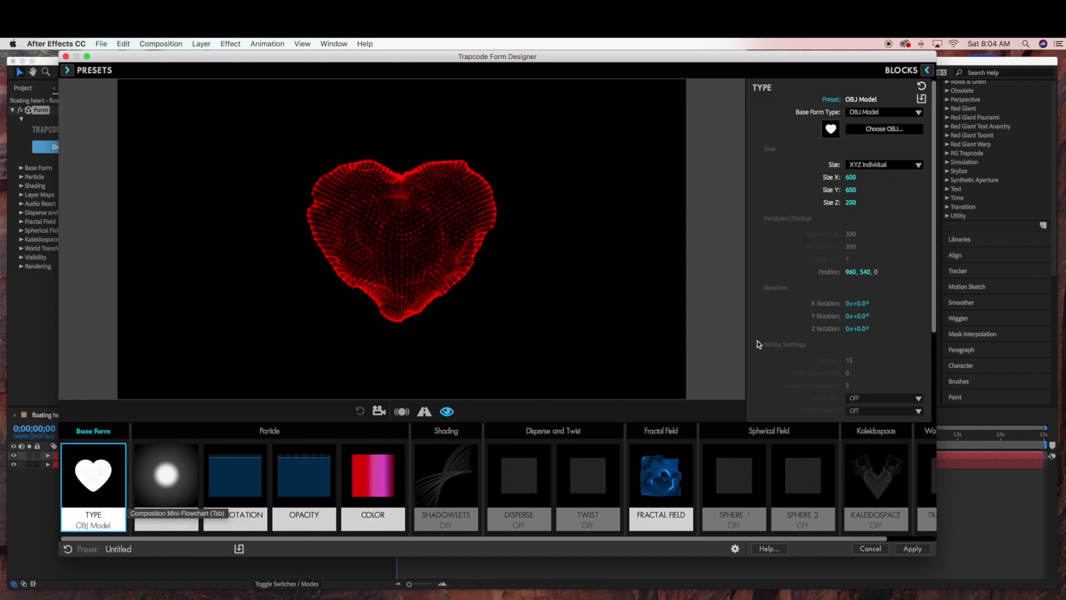
scroll(778, 335, down, 5)
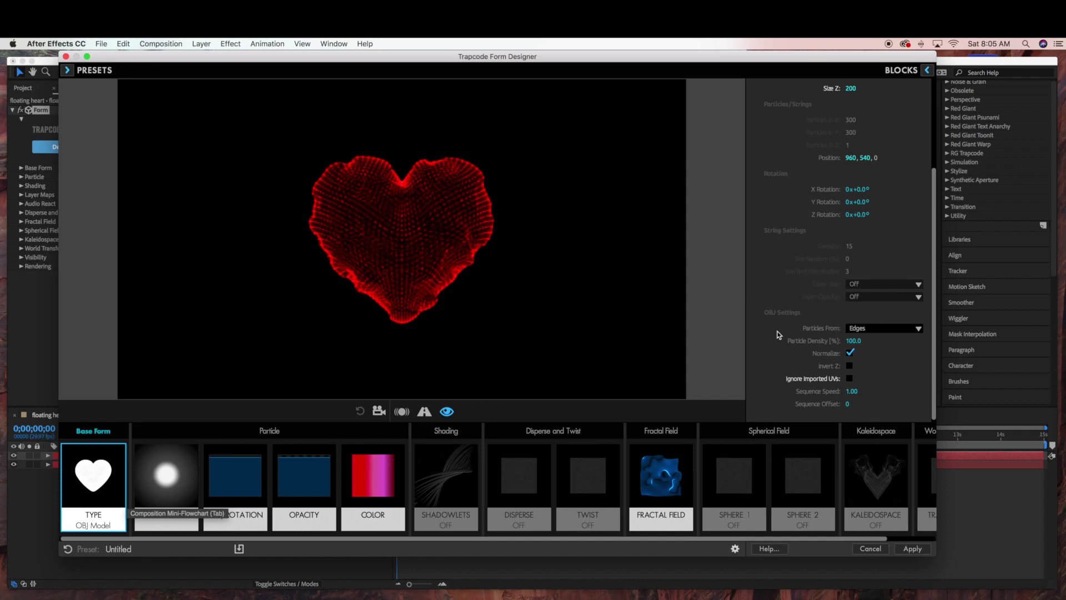
drag(850, 340, 842, 340)
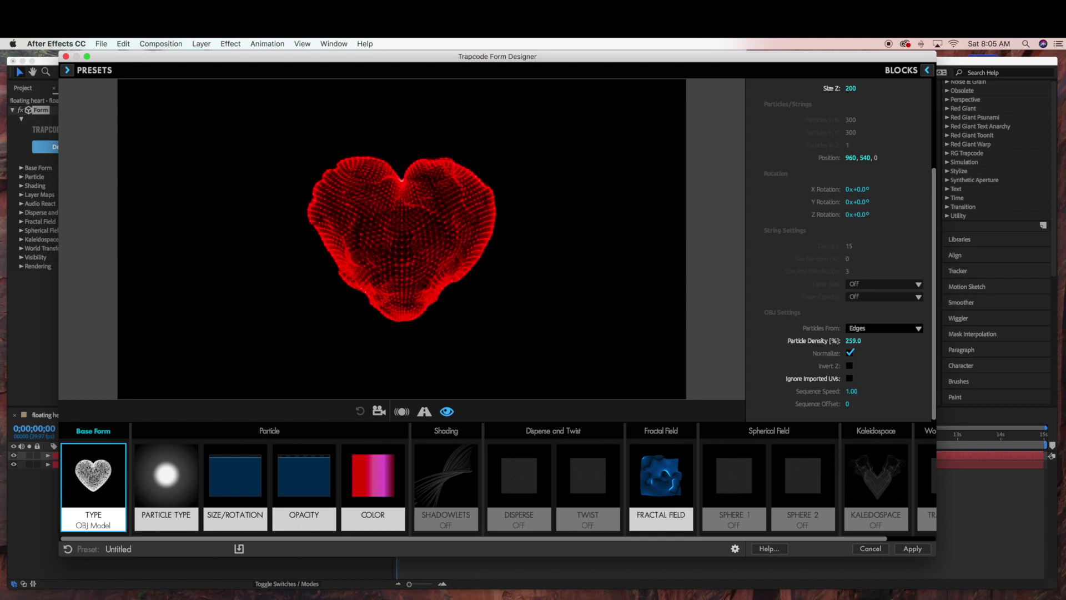
drag(853, 341, 859, 341)
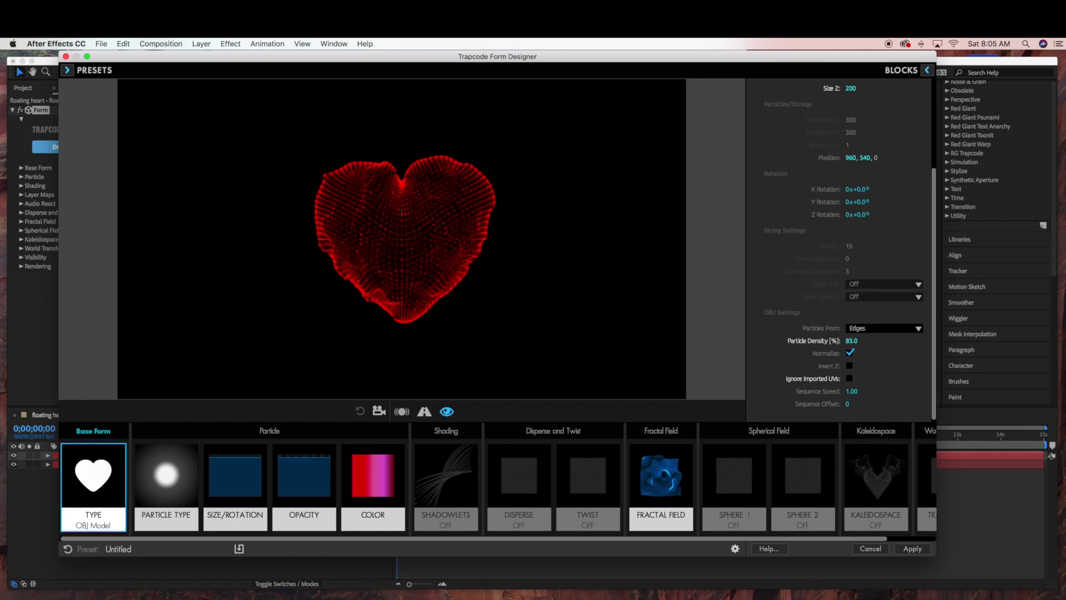
drag(853, 341, 842, 341)
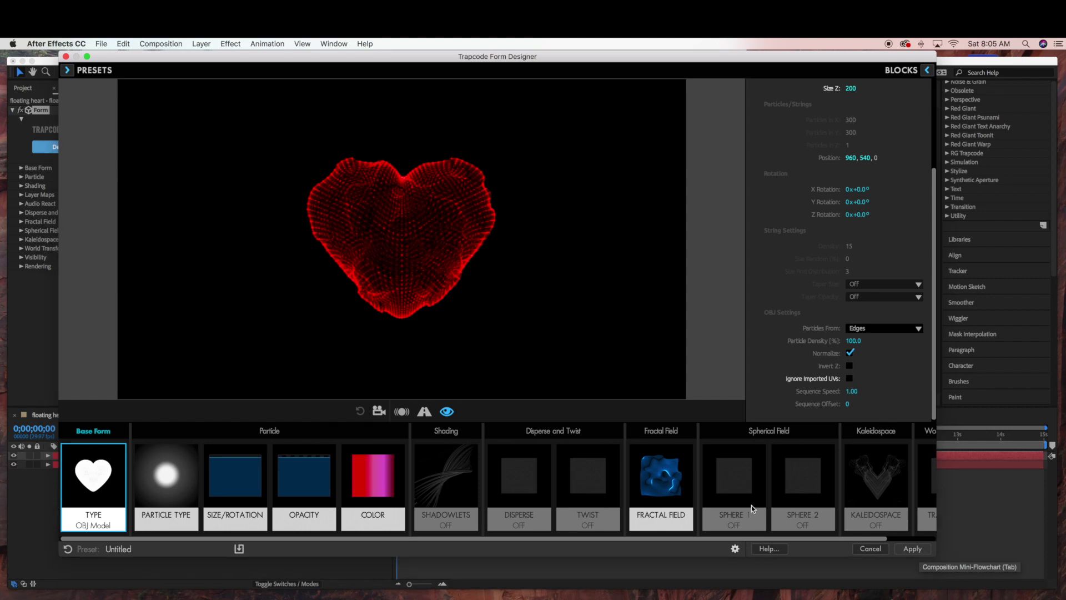
key(Escape)
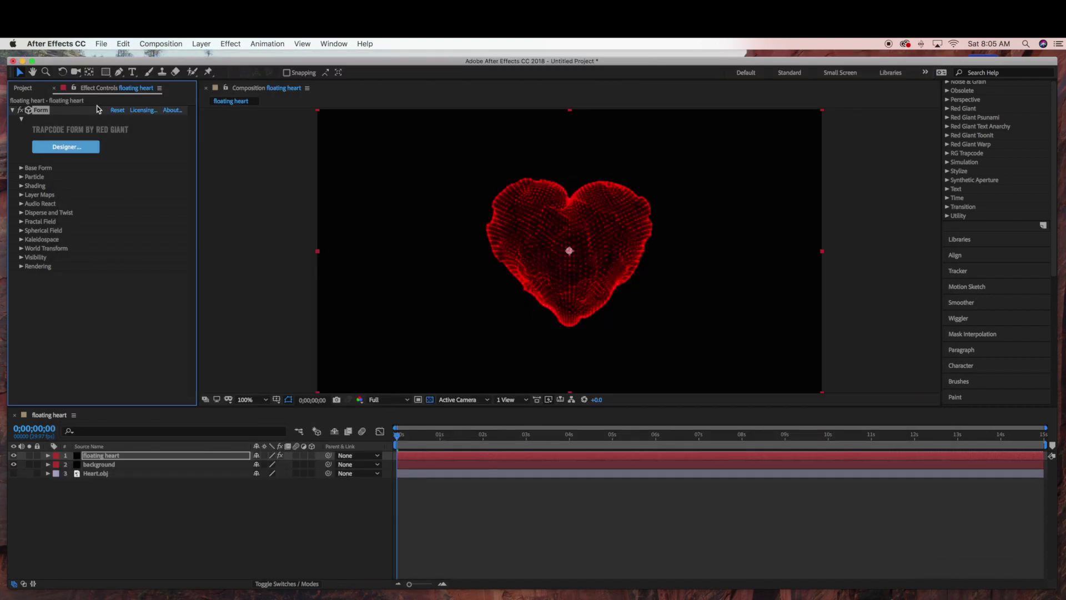
Step: Run Composition > Preview > Play Current Preview on the floating heart comp
click(161, 43)
mouse_move(278, 156)
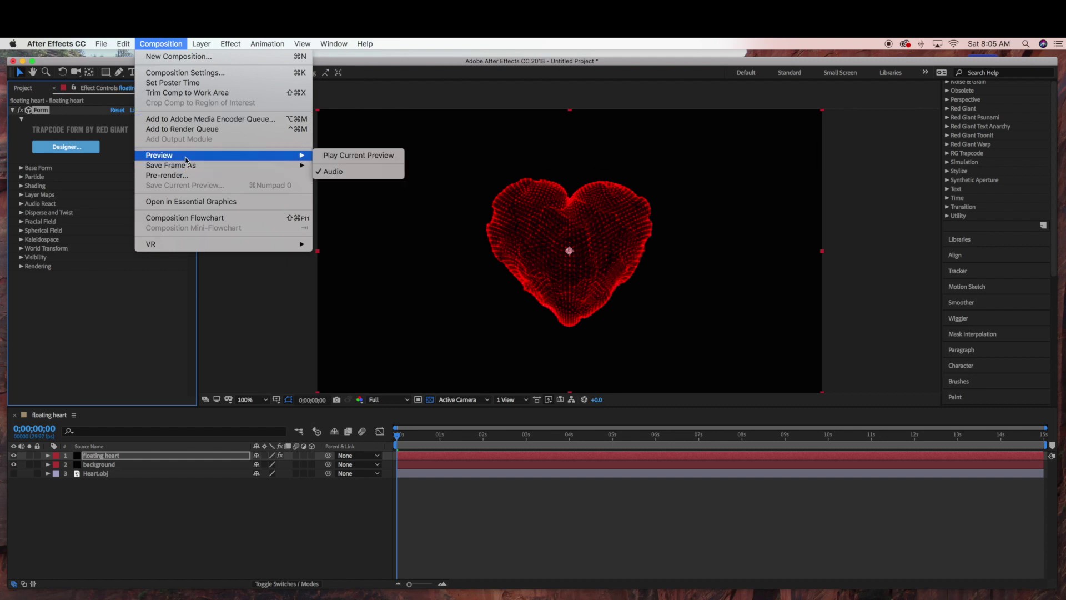
click(342, 156)
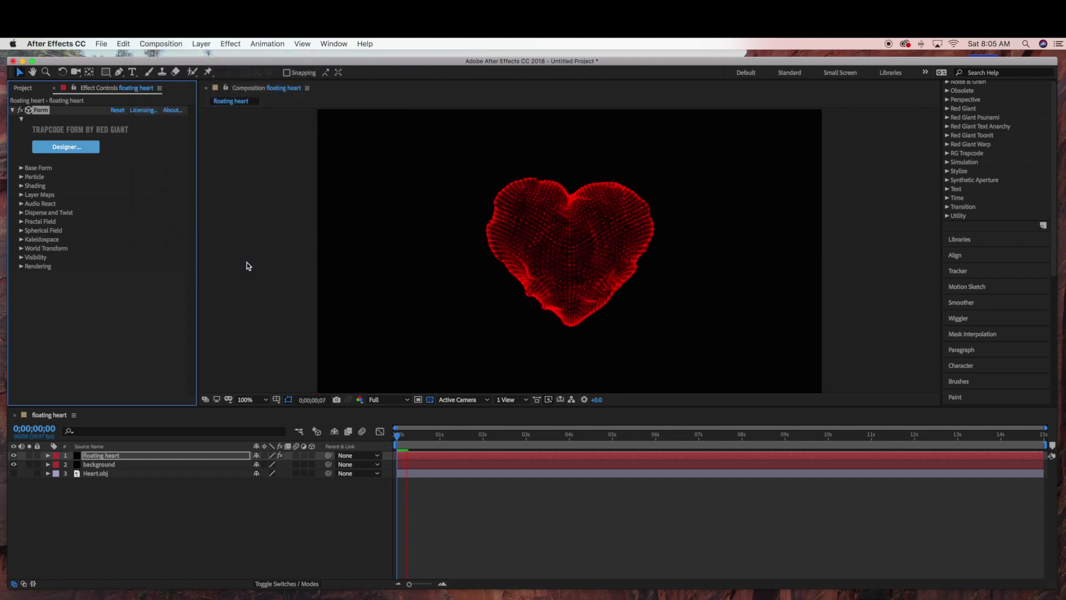